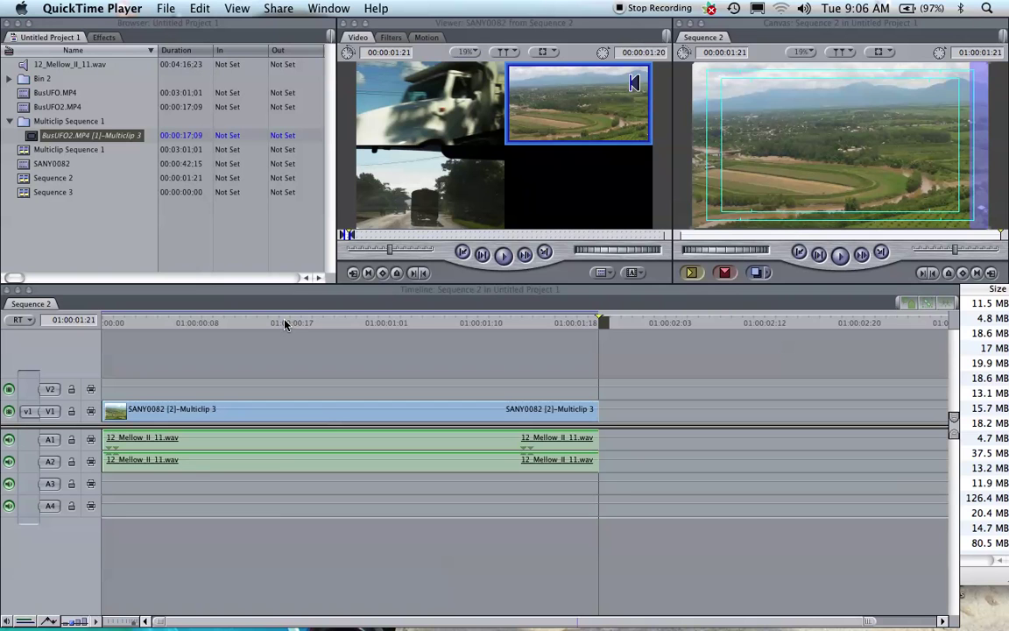
# - Return the playhead to the start of Sequence 2 and play it in the Canvas
pyautogui.click(284, 325)
pyautogui.click(290, 323)
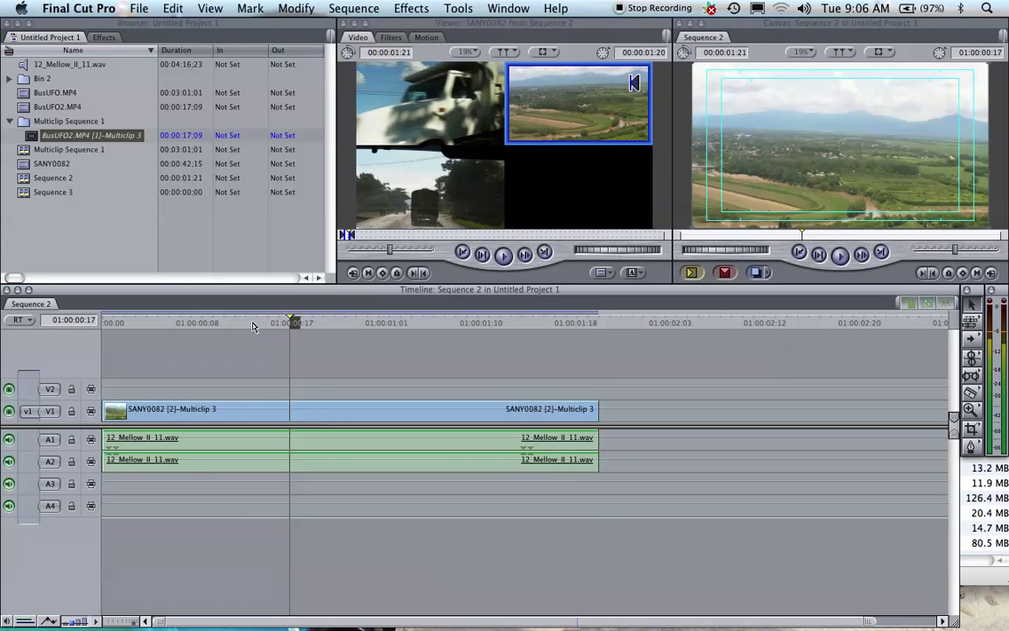
pyautogui.click(202, 324)
pyautogui.click(110, 324)
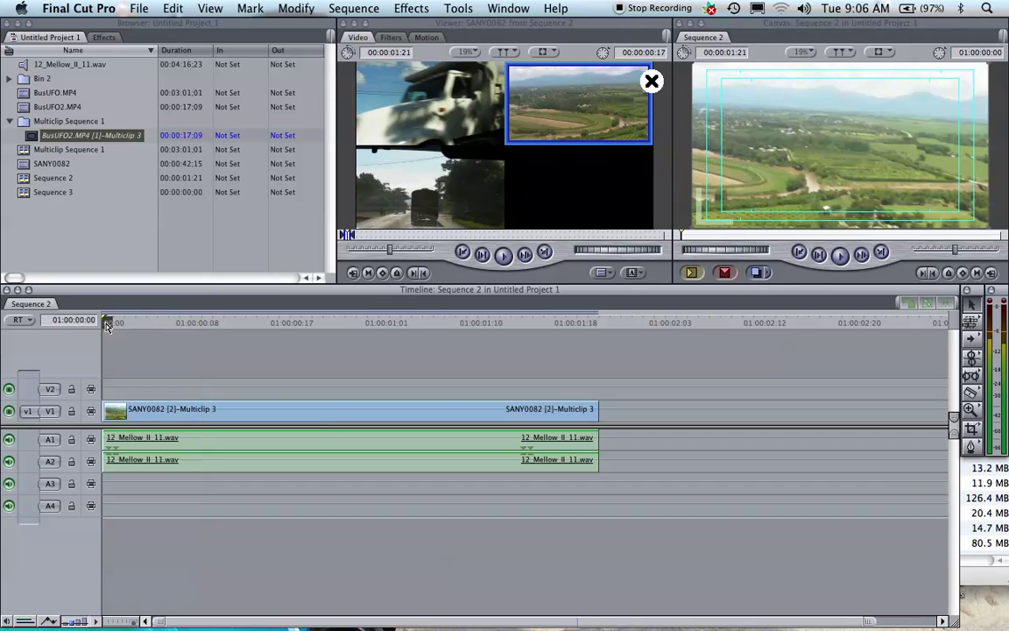
pyautogui.click(839, 254)
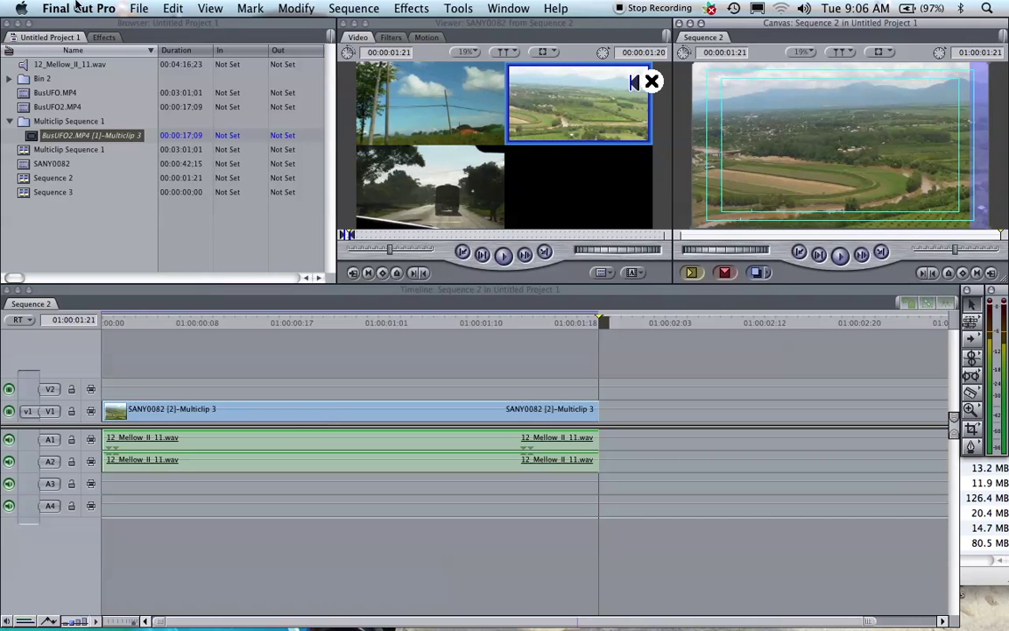
# - Start a File > Export > Using QuickTime Conversion export of Sequence 2
pyautogui.click(140, 9)
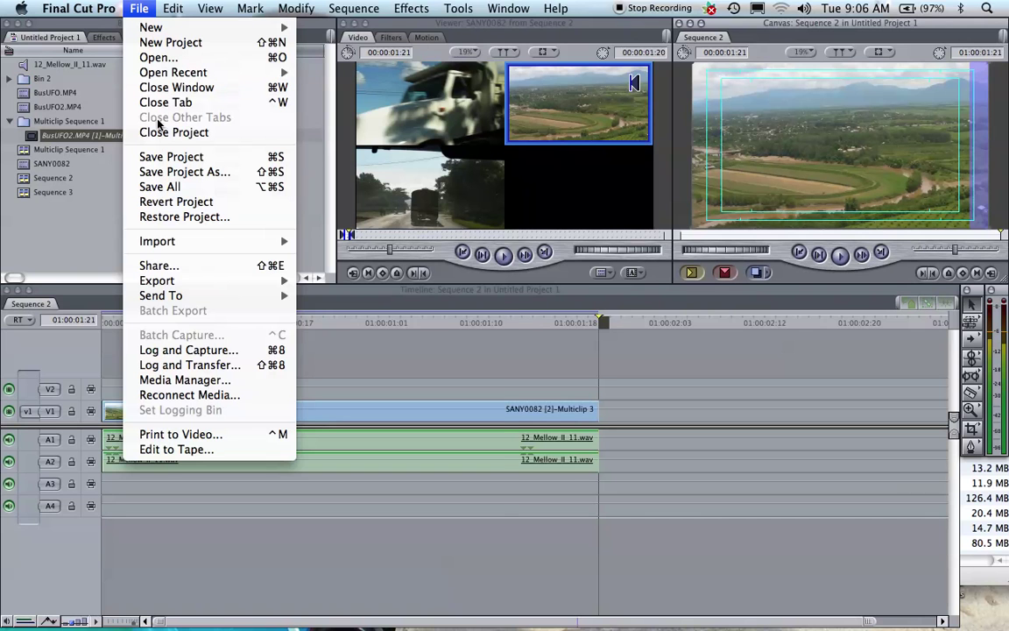
pyautogui.moveTo(192, 286)
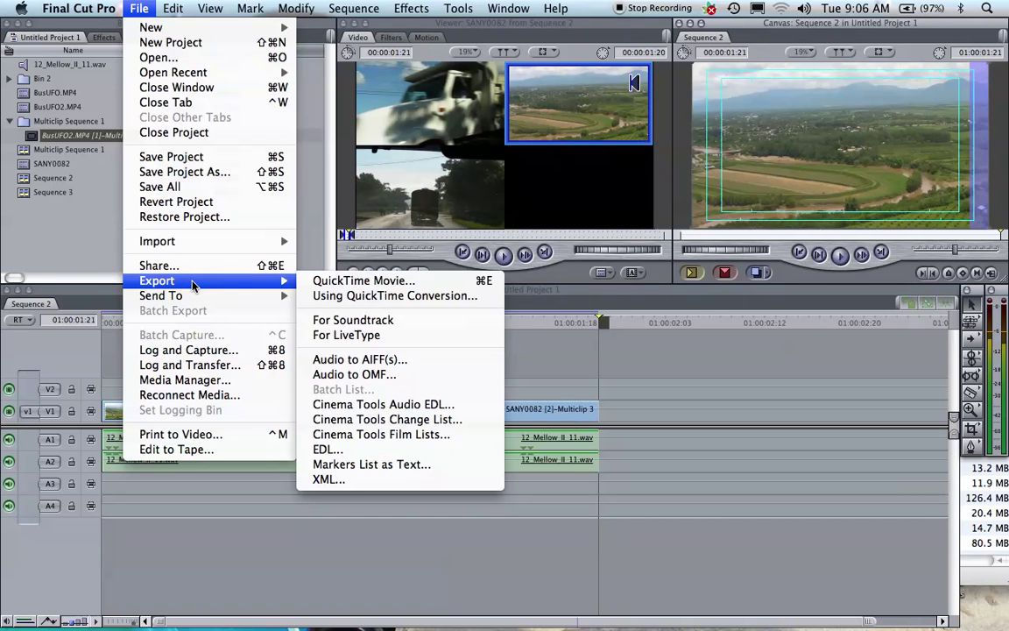
pyautogui.click(362, 297)
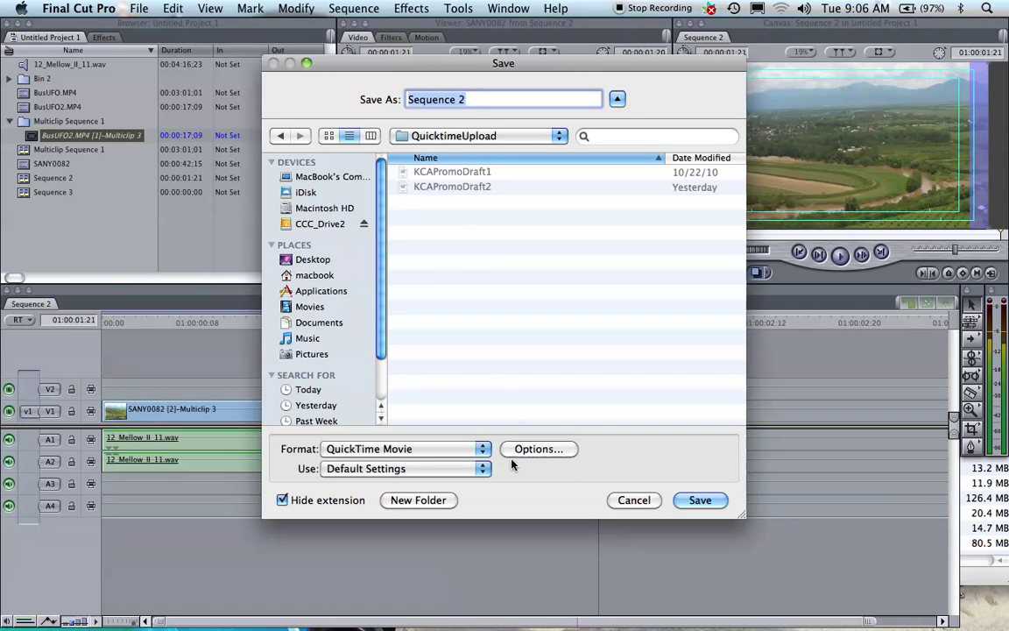
# - Set the export movie size to 1280 x 720 HD
pyautogui.click(524, 448)
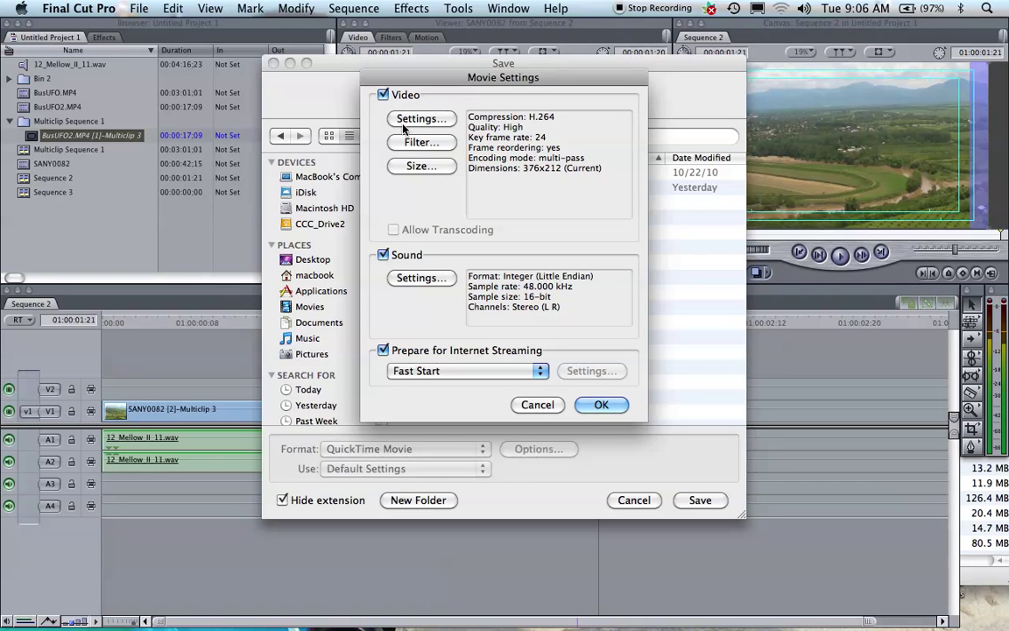
pyautogui.click(412, 166)
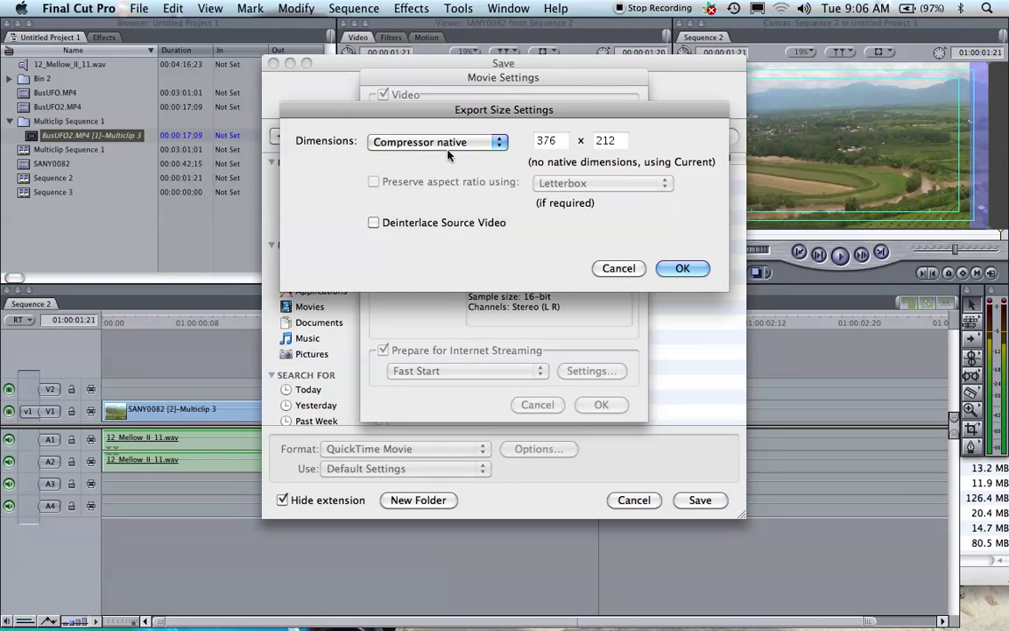
pyautogui.click(419, 138)
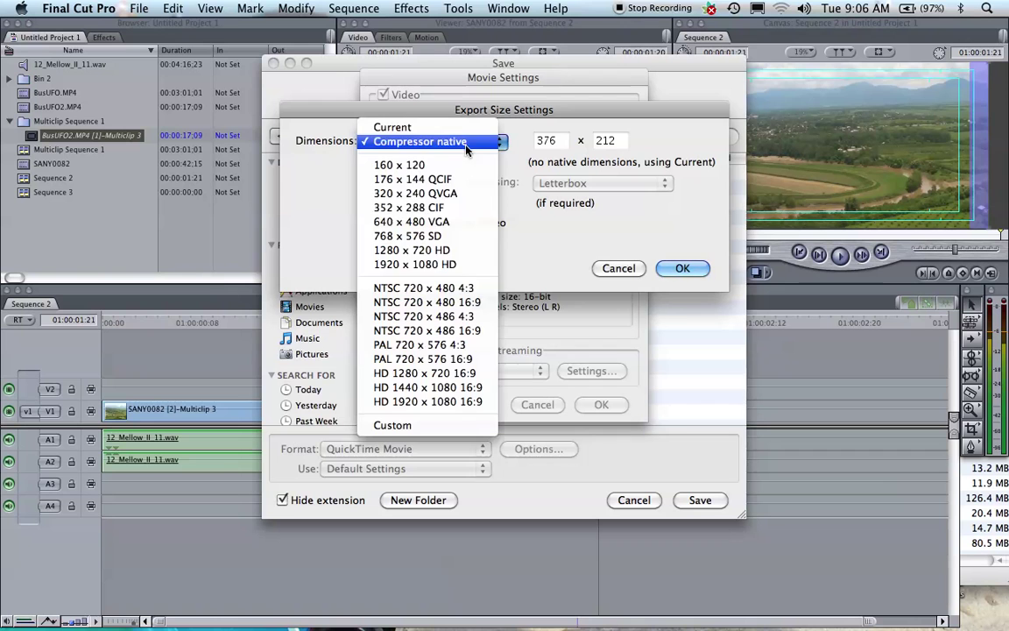
pyautogui.click(427, 251)
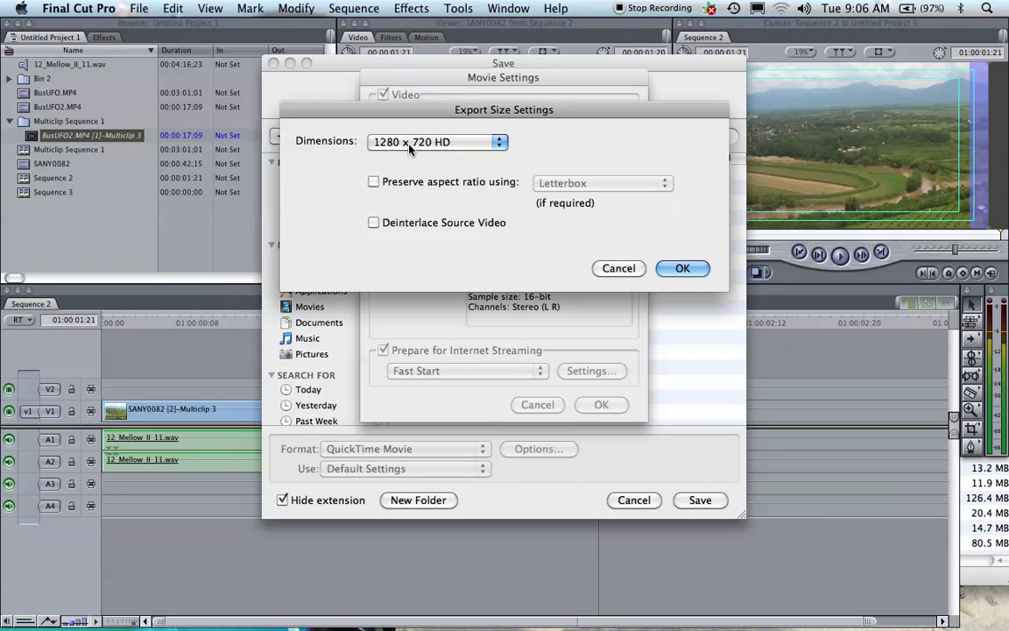
pyautogui.click(680, 268)
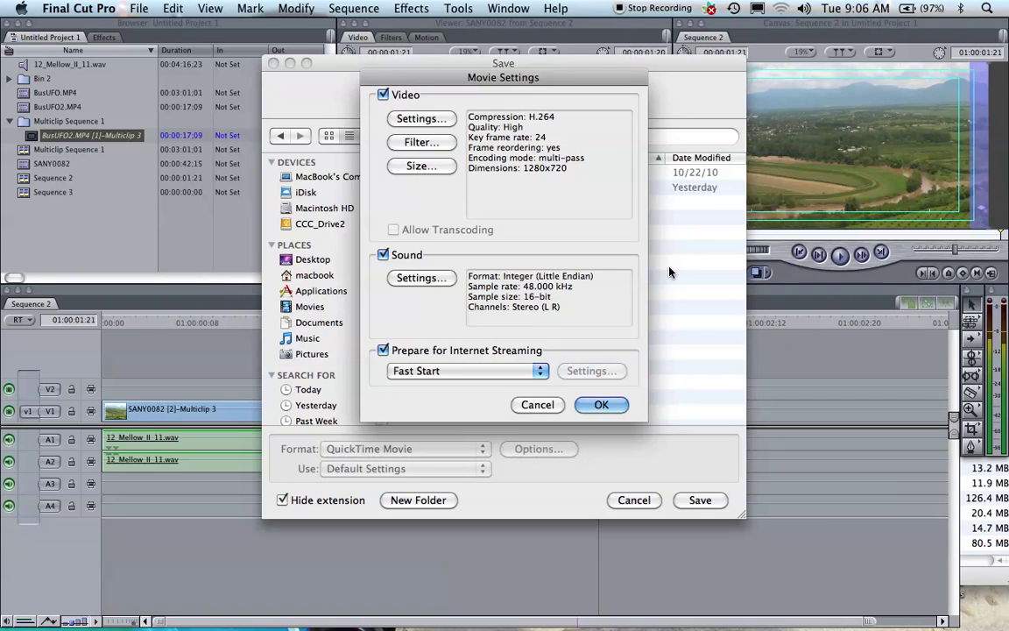
# - Change the export sound format to AAC
pyautogui.click(408, 277)
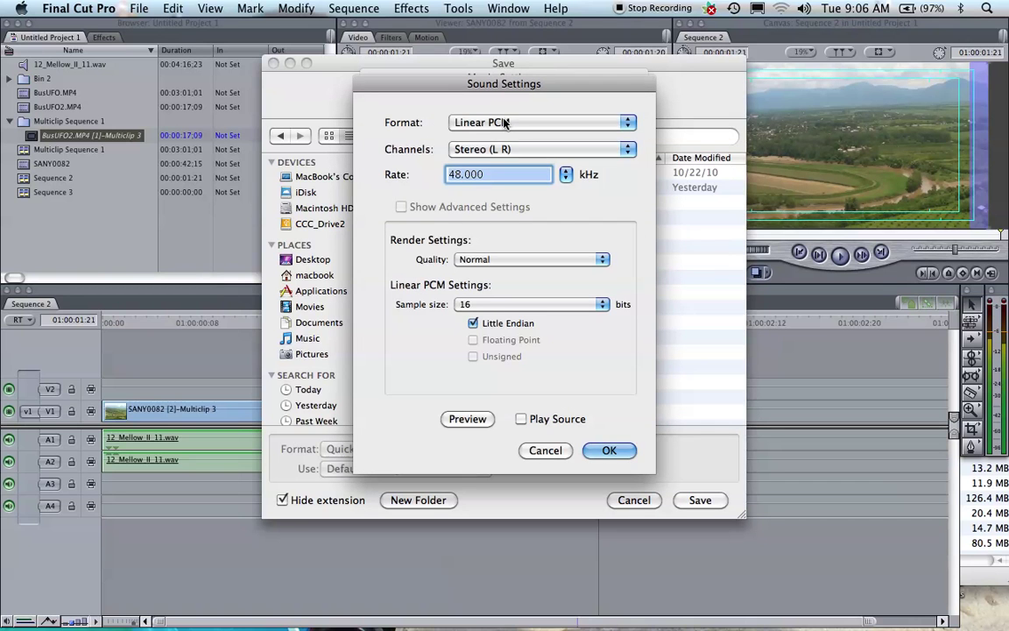
pyautogui.click(501, 124)
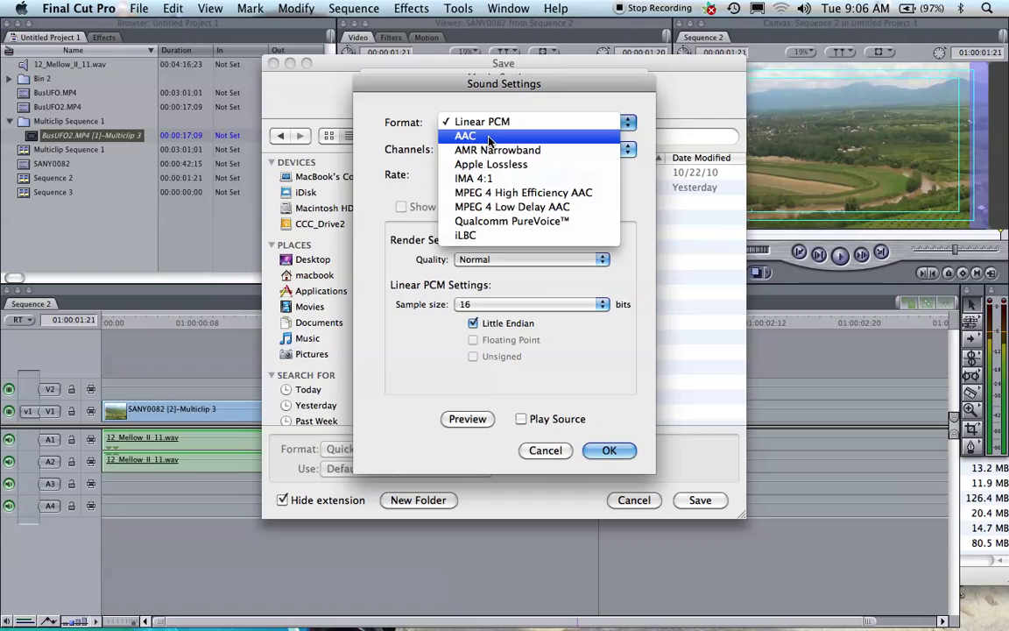
pyautogui.click(491, 138)
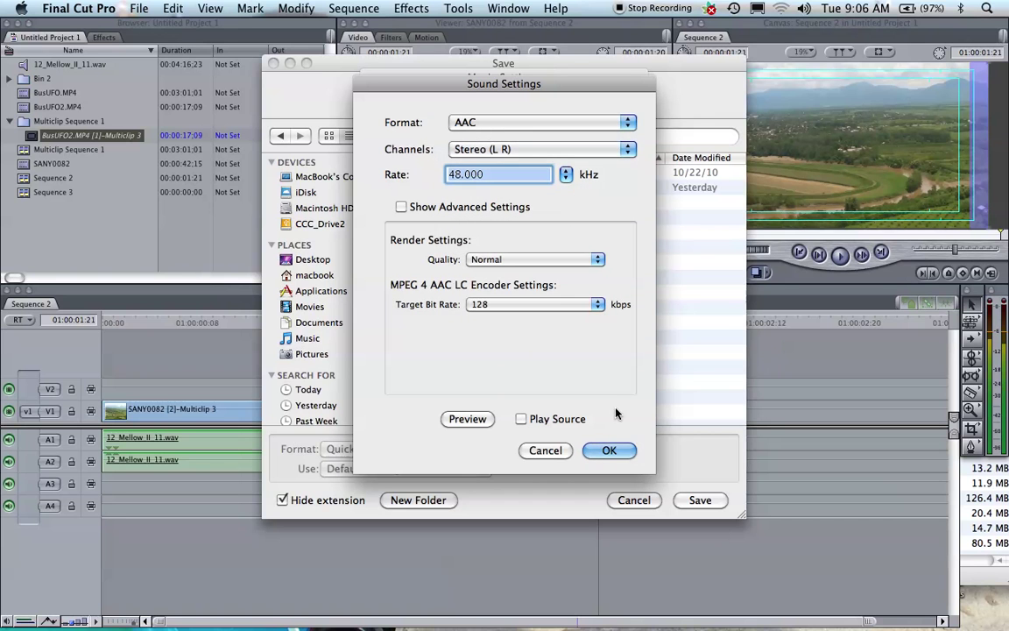
pyautogui.click(610, 451)
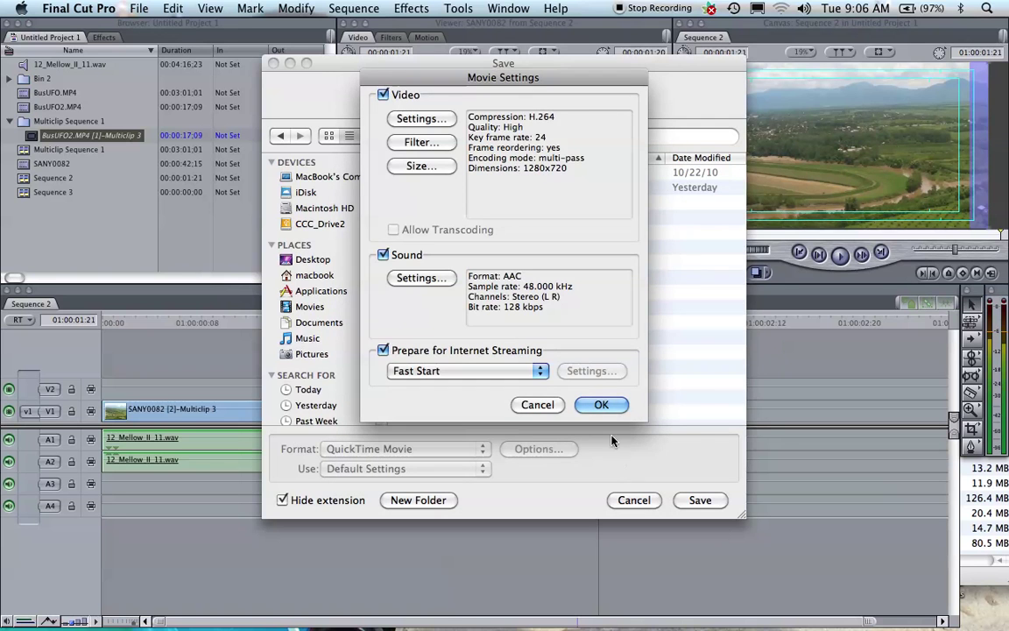
# - Accept the movie settings and choose Desktop > YoutubeUploads > UploadFiles as the save location
pyautogui.click(603, 405)
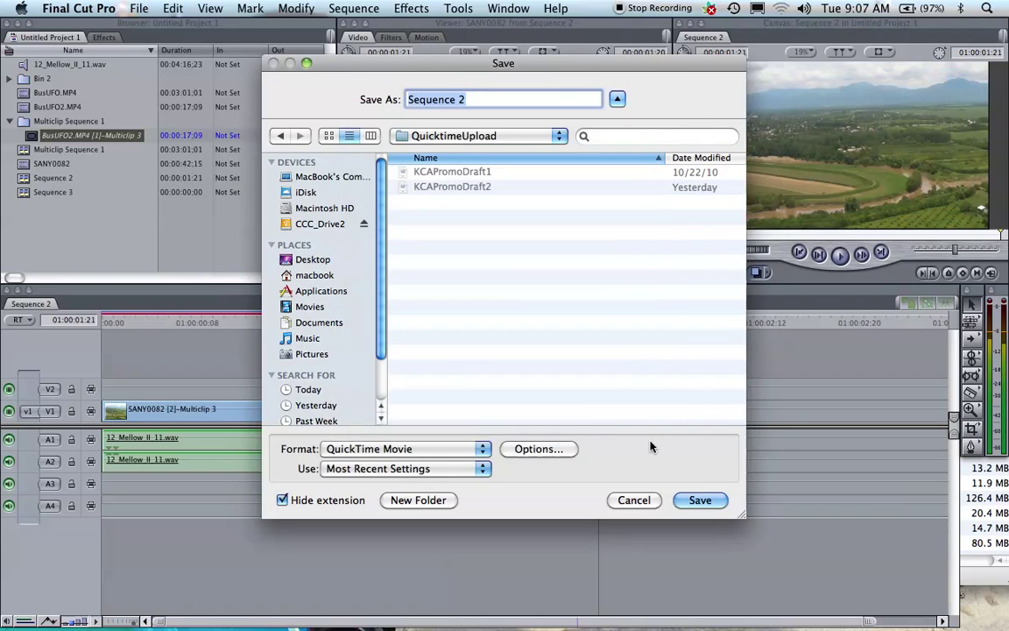
pyautogui.click(318, 265)
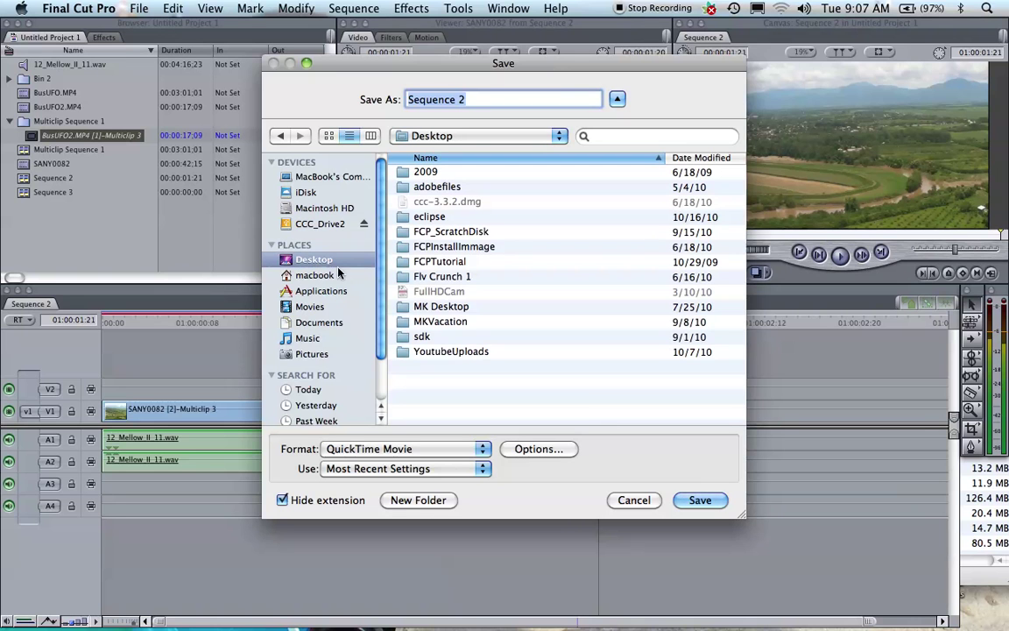
pyautogui.click(453, 353)
pyautogui.doubleClick(453, 353)
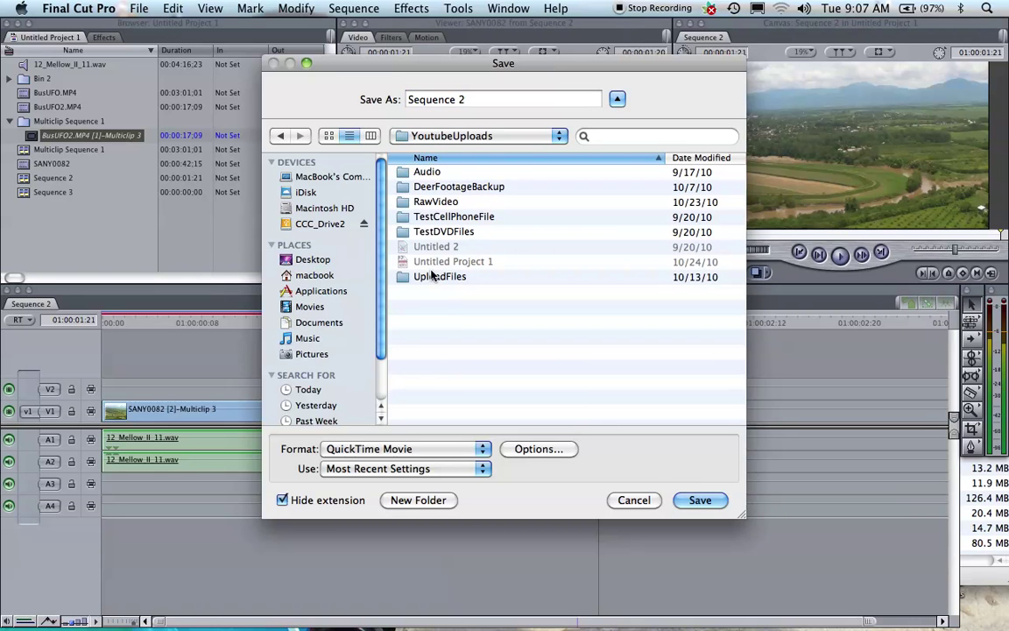
pyautogui.doubleClick(440, 278)
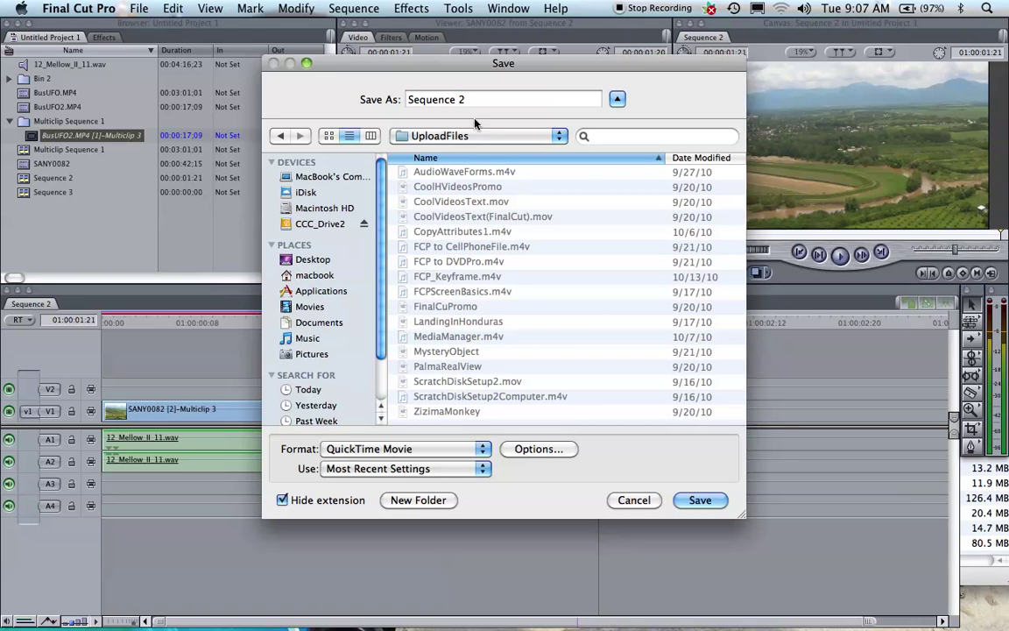
# - Name the export HDTest and save the movie
pyautogui.moveTo(467, 99); pyautogui.dragTo(368, 100)
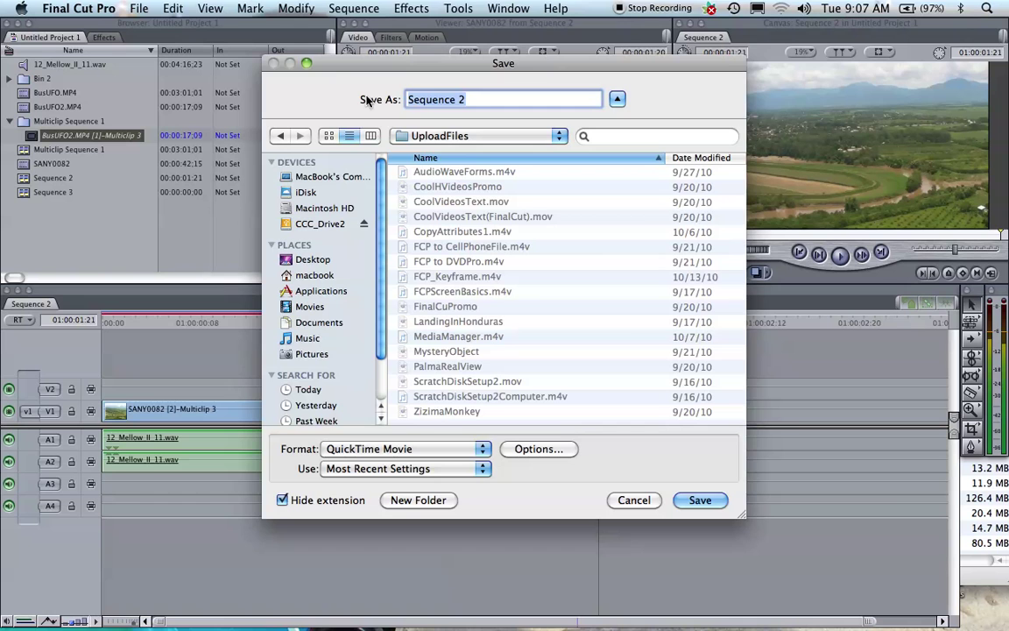
pyautogui.press('BackSpace')
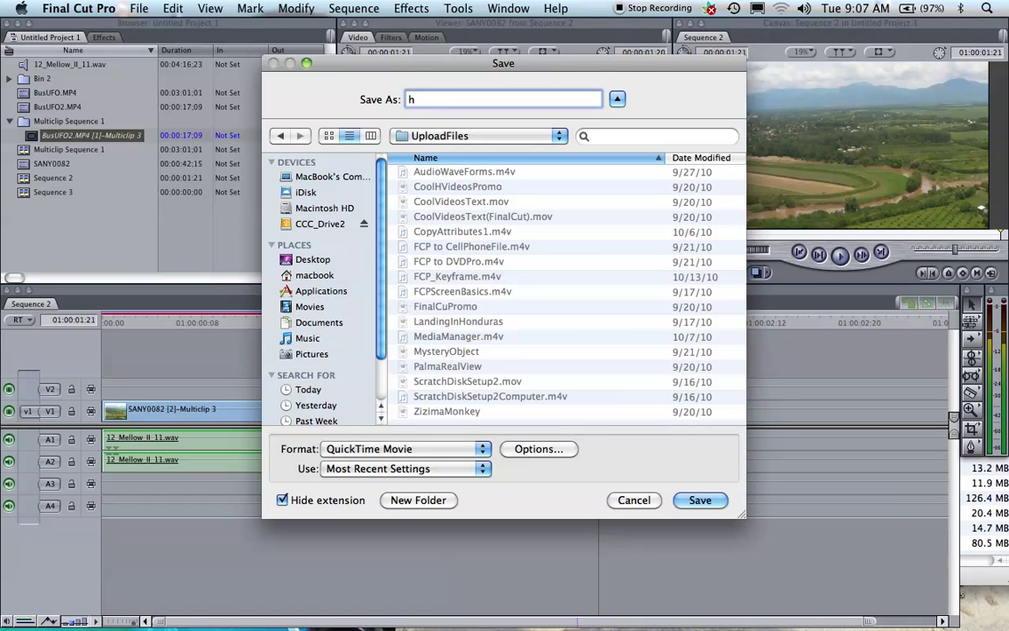
pyautogui.write('HDTest')
pyautogui.click(700, 500)
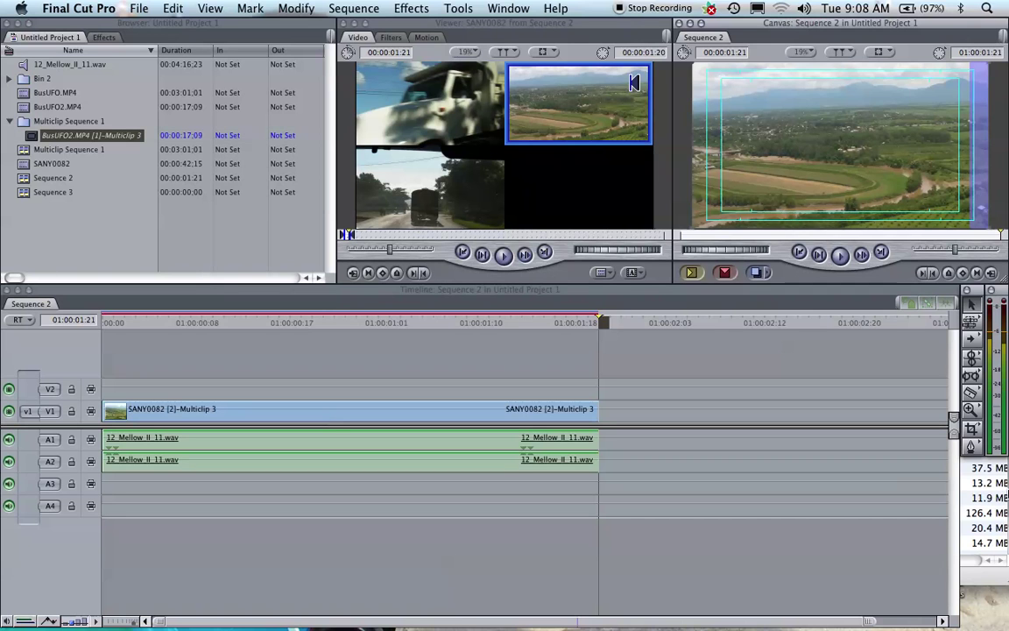
# - Open HDTest in QuickTime Player at reduced size, play and pause it, then close it
pyautogui.press('super+Tab')
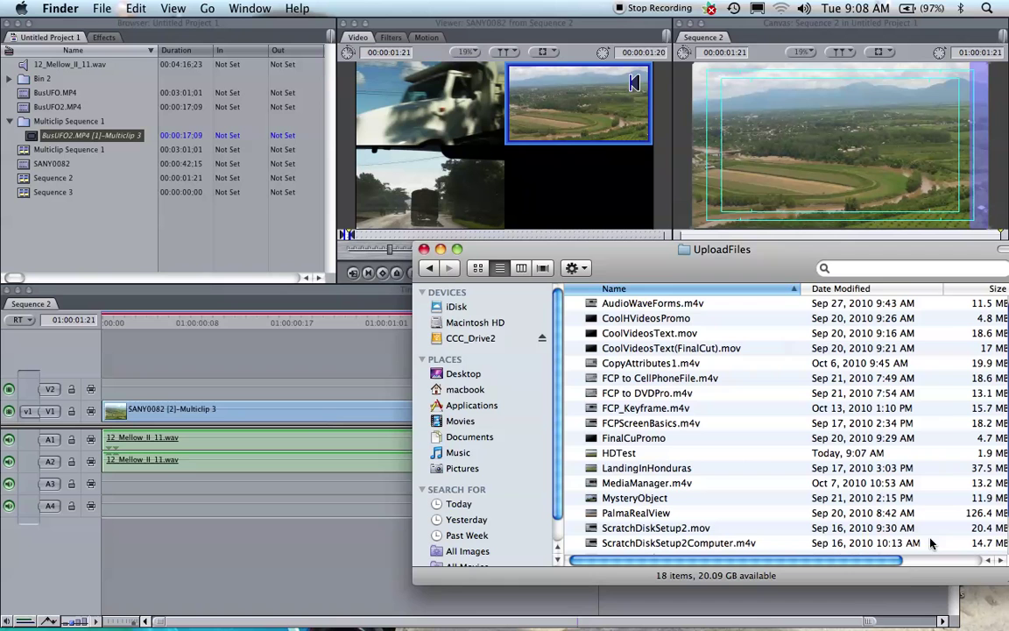
pyautogui.doubleClick(624, 454)
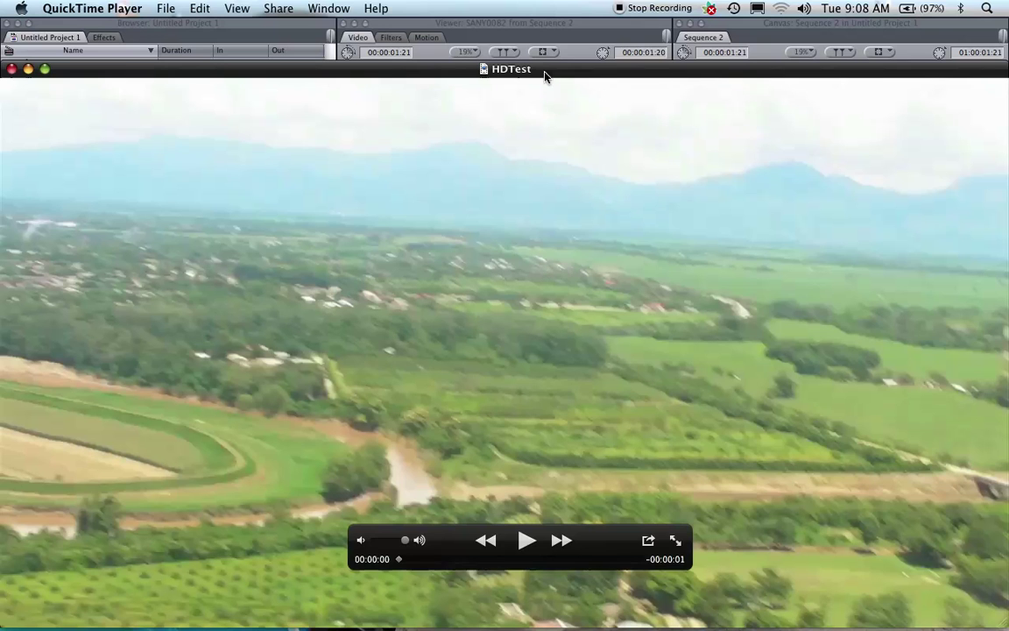
pyautogui.click(230, 10)
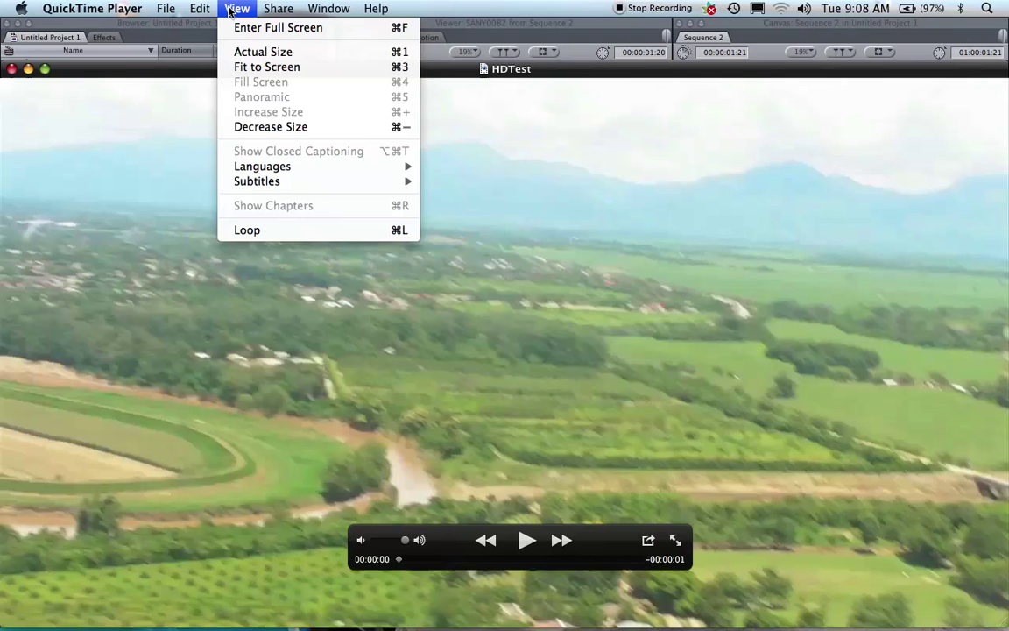
pyautogui.click(247, 128)
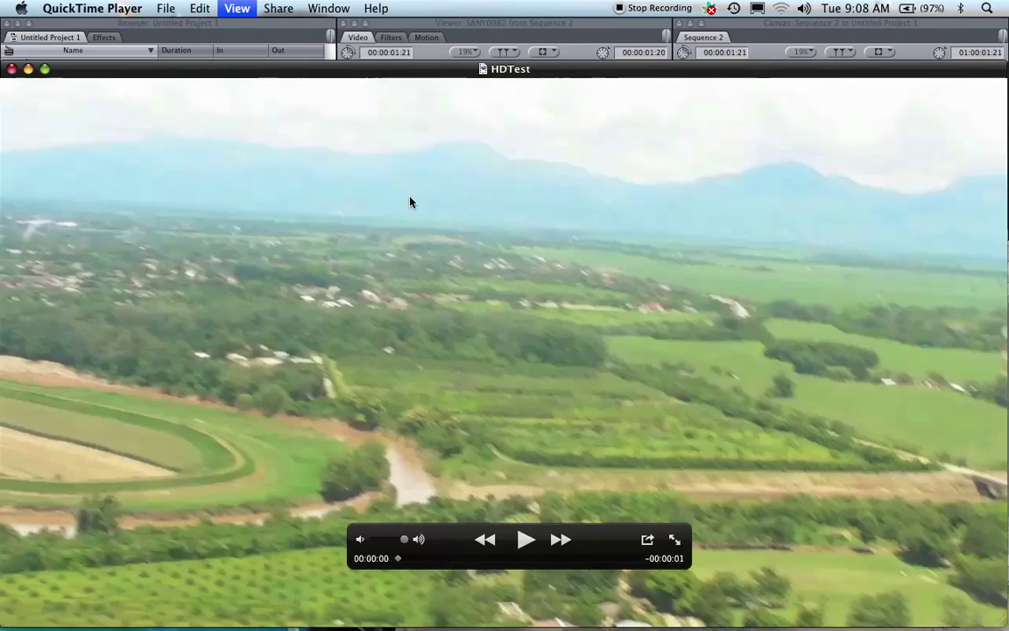
pyautogui.moveTo(429, 63); pyautogui.dragTo(558, 61)
pyautogui.click(501, 393)
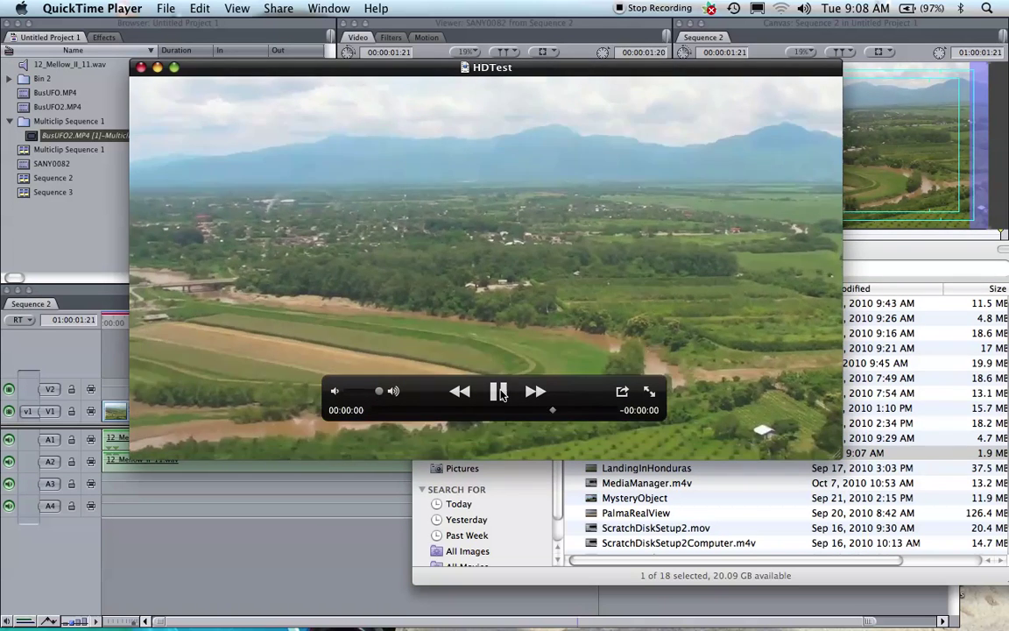
pyautogui.click(501, 393)
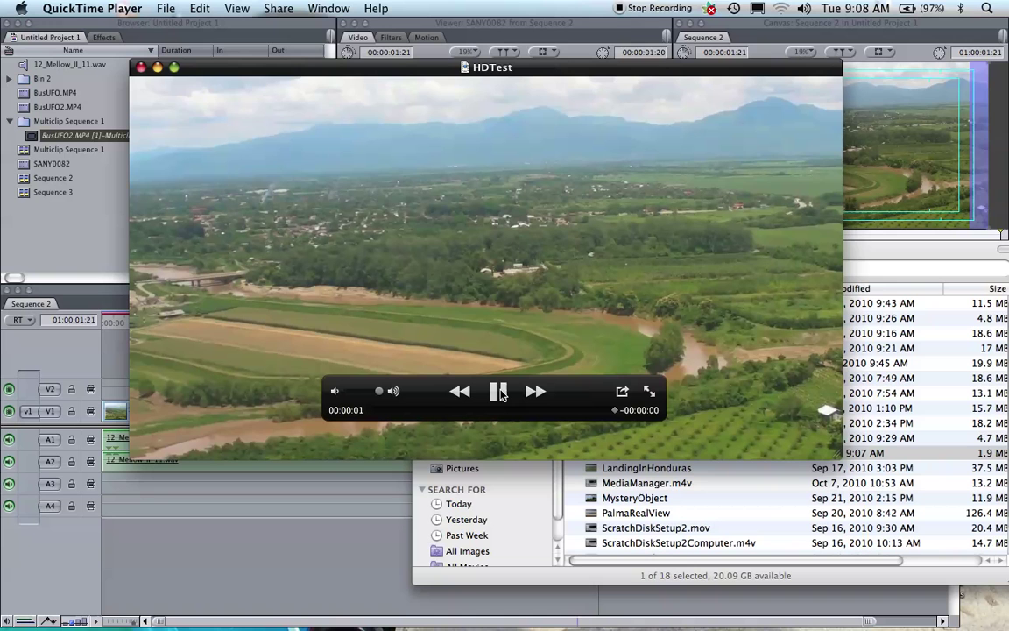
pyautogui.click(140, 68)
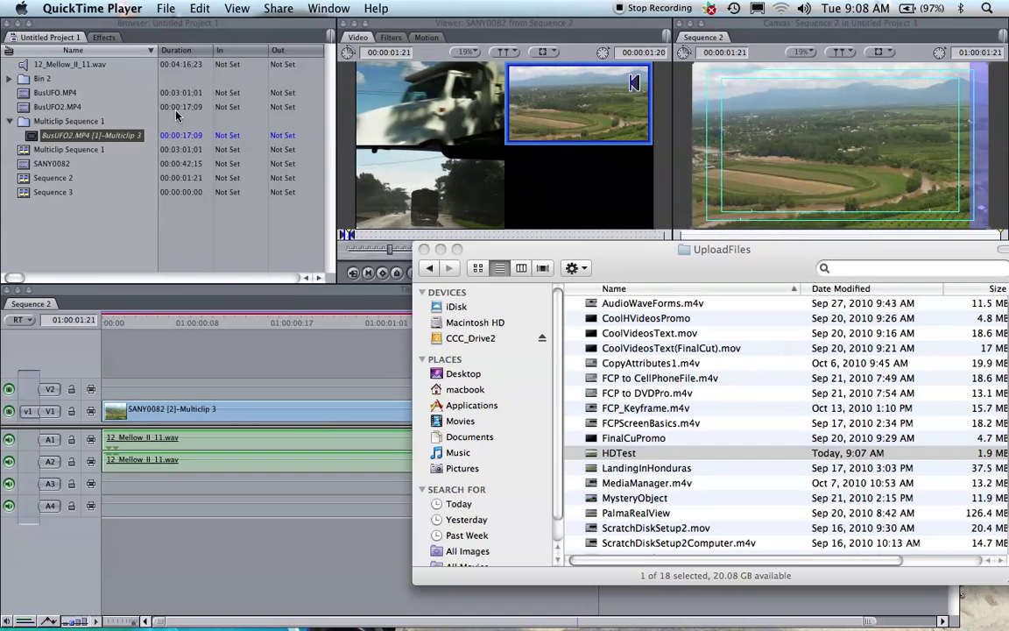
# - Open File > Share for Sequence 2, review the YouTube preset, and cancel
pyautogui.click(312, 359)
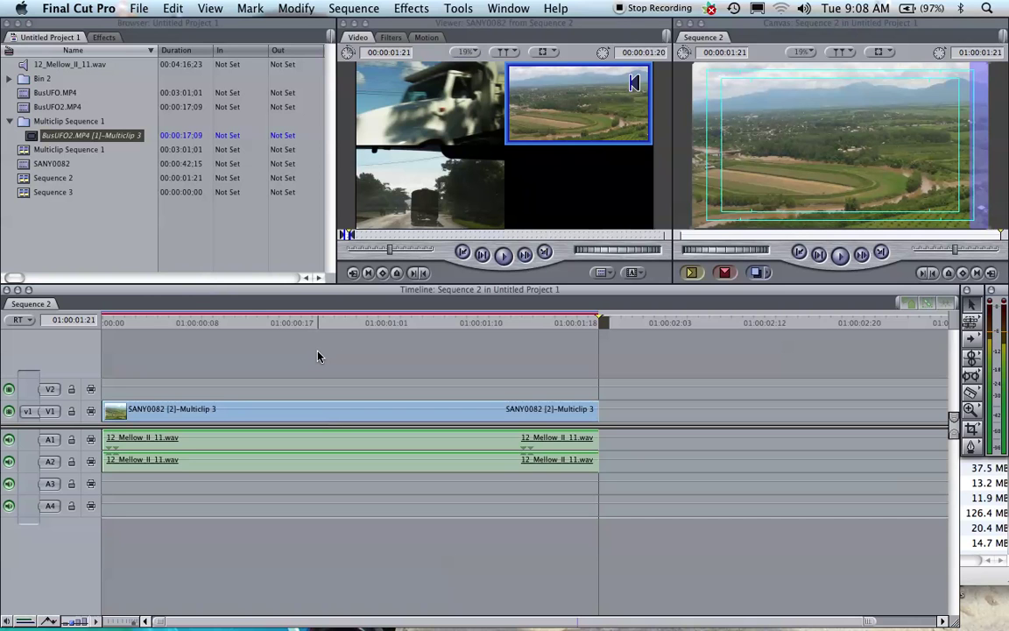
pyautogui.click(138, 10)
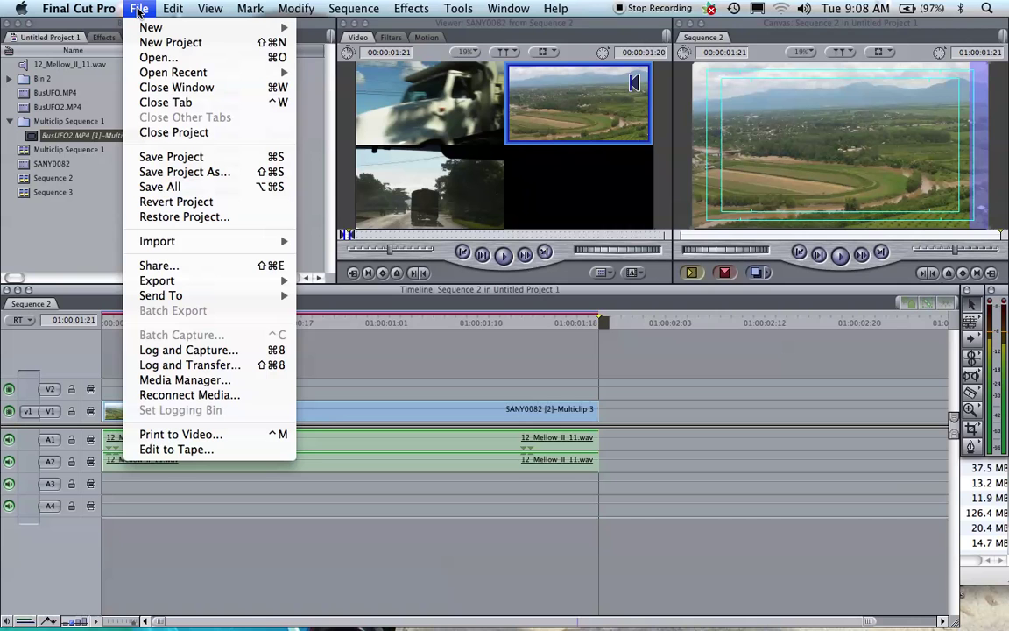
pyautogui.moveTo(186, 299)
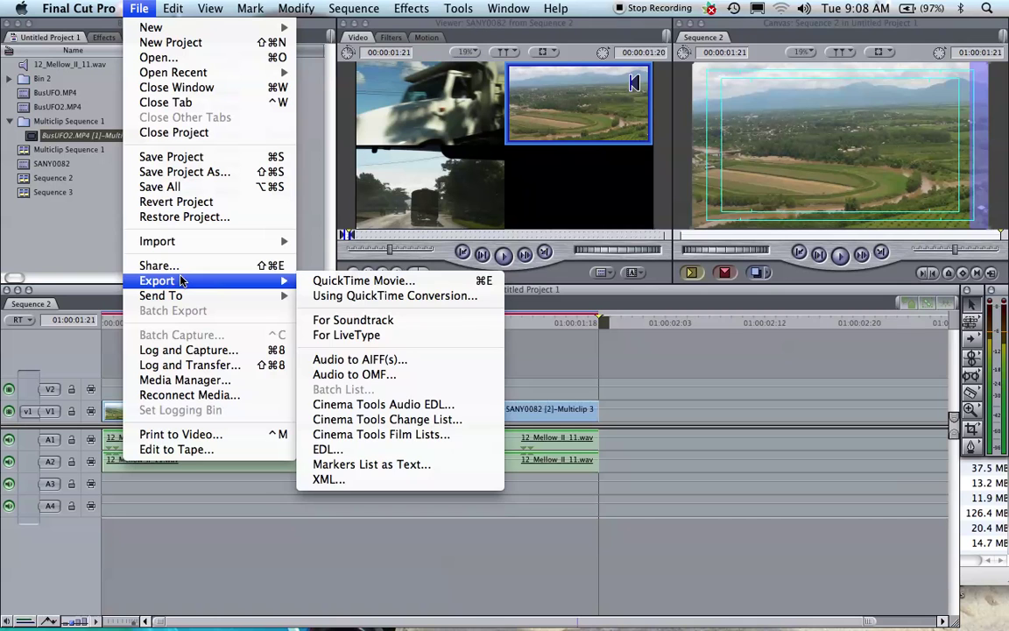
pyautogui.click(180, 271)
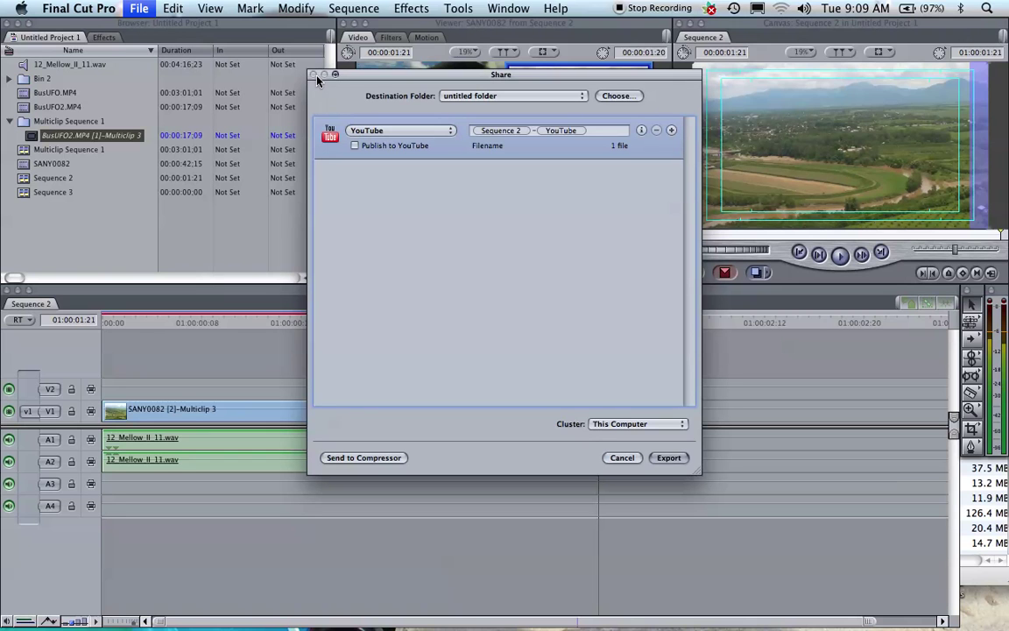
pyautogui.click(622, 458)
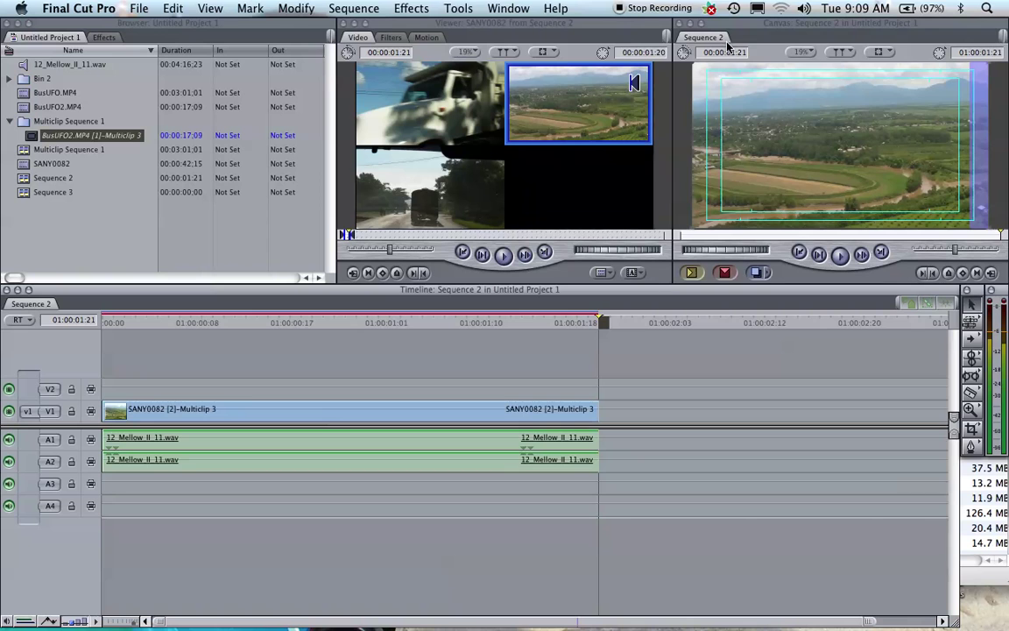